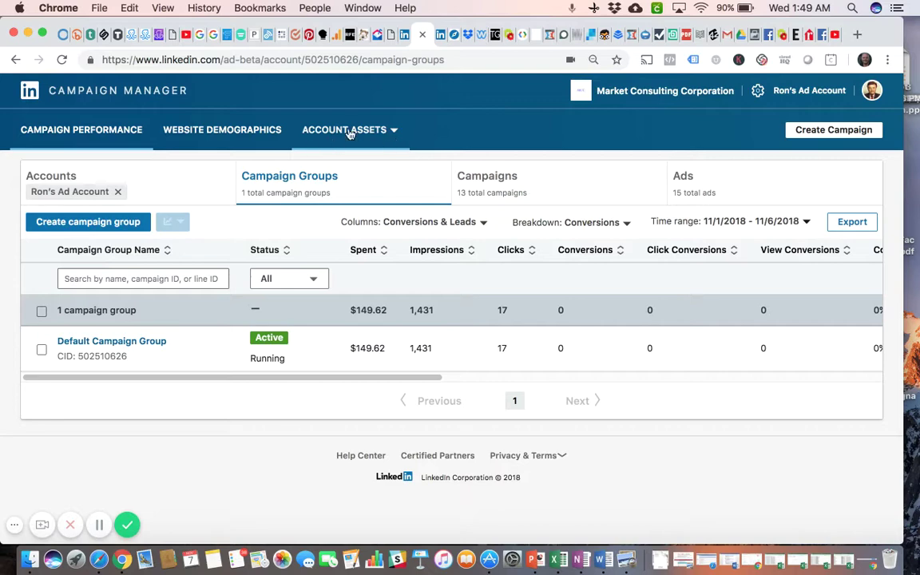
Open the Account Assets dropdown from the Campaign Groups overview
left_click(393, 136)
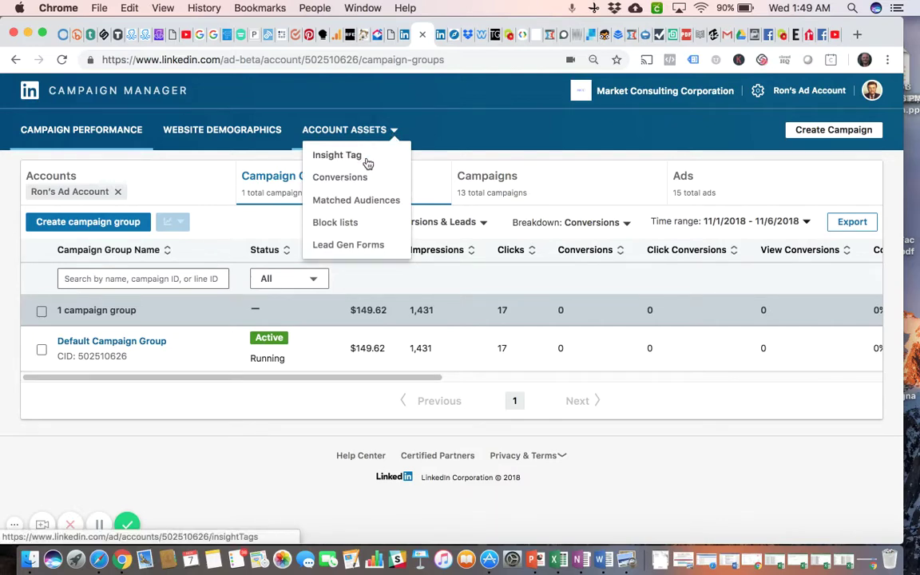
View the Insight Tag page's tracking code, then reopen the Account Assets dropdown
left_click(334, 161)
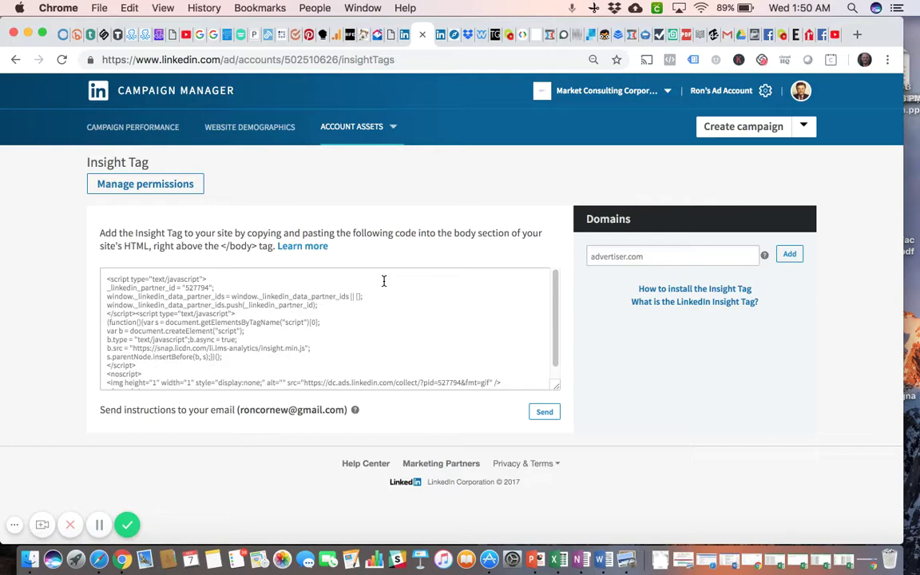
left_click(356, 128)
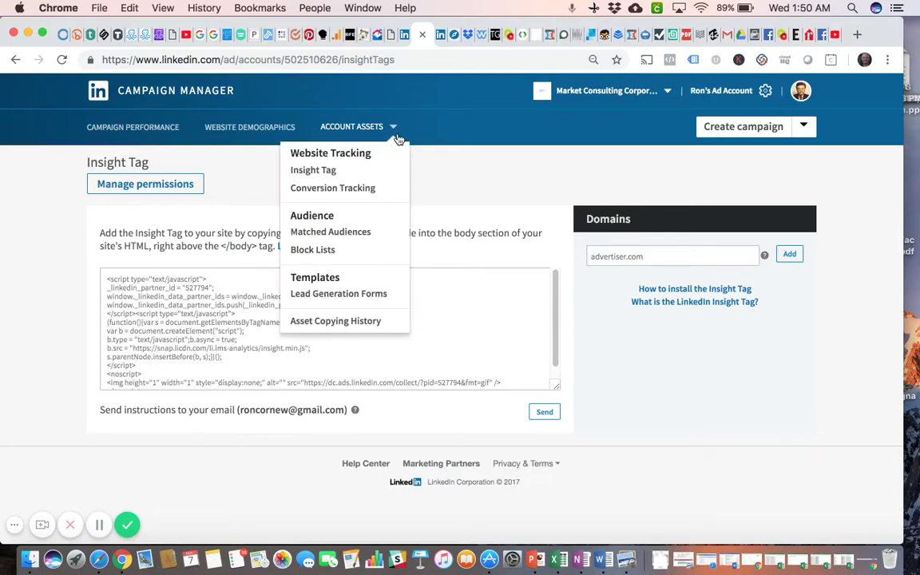
Go to Matched Audiences and begin creating a new website audience
left_click(370, 237)
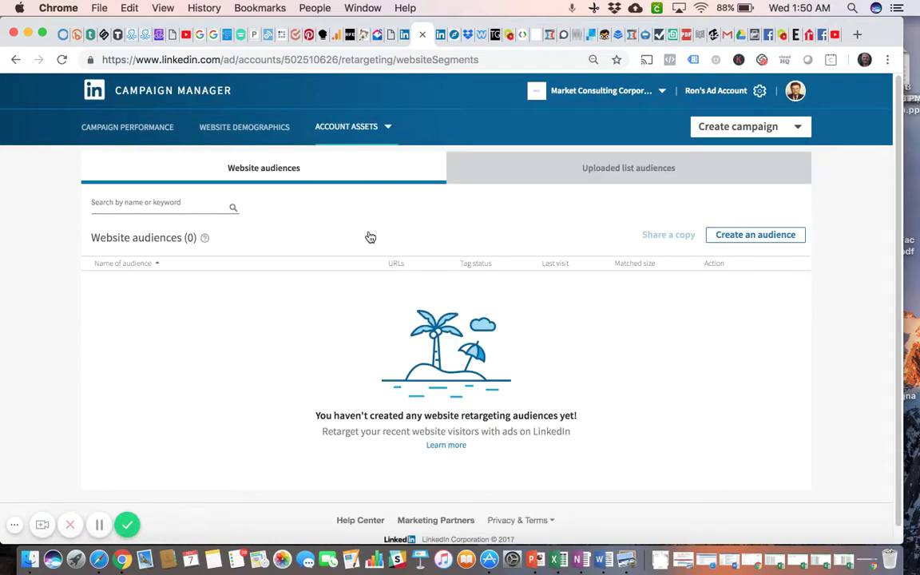
left_click(749, 238)
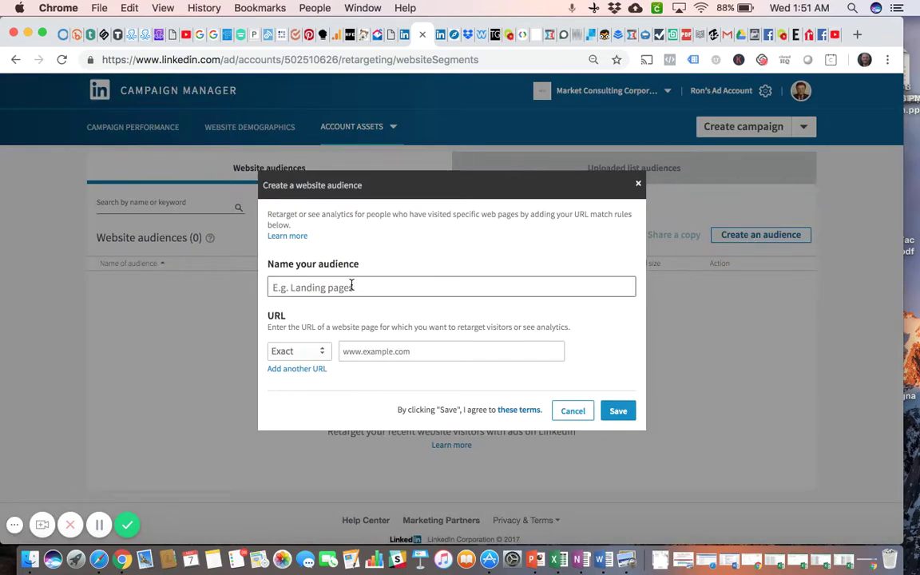
Add a second URL rule to the website audience form
left_click(366, 351)
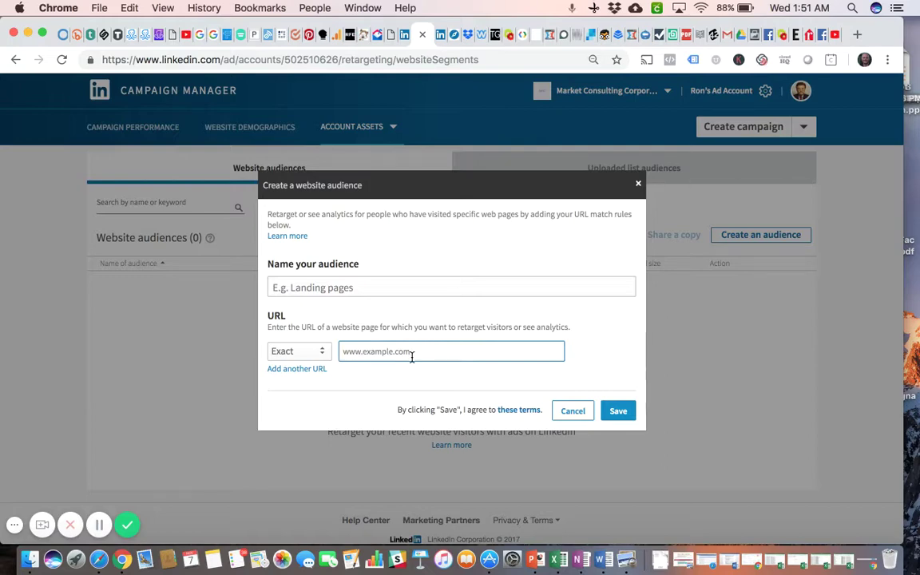
left_click(317, 369)
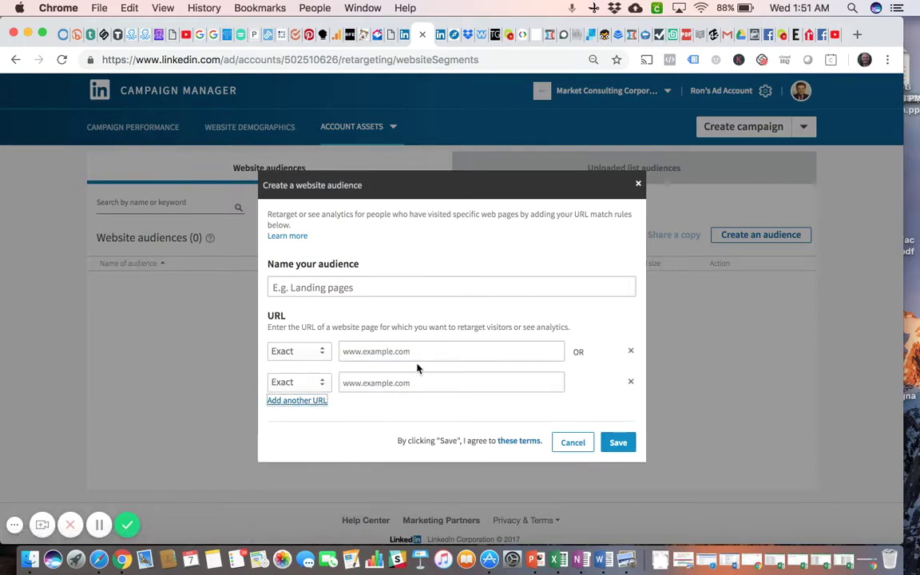
left_click(318, 406)
left_click(404, 351)
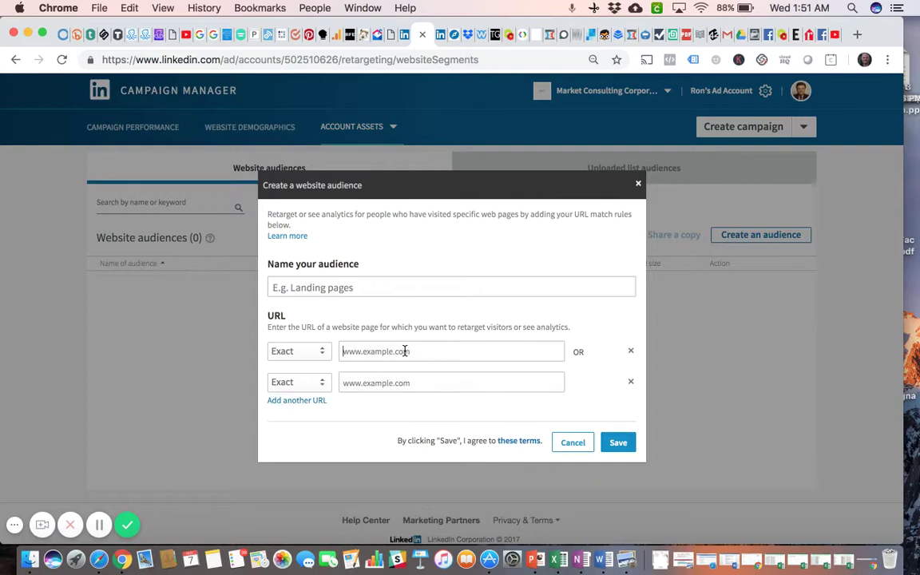
left_click(373, 380)
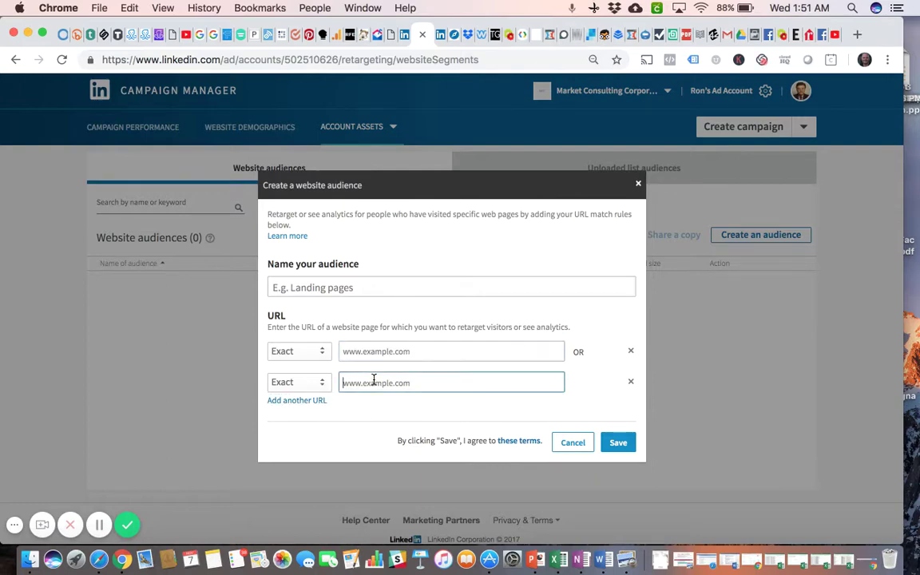
Set the match type of both URL rules to Contains
left_click(323, 354)
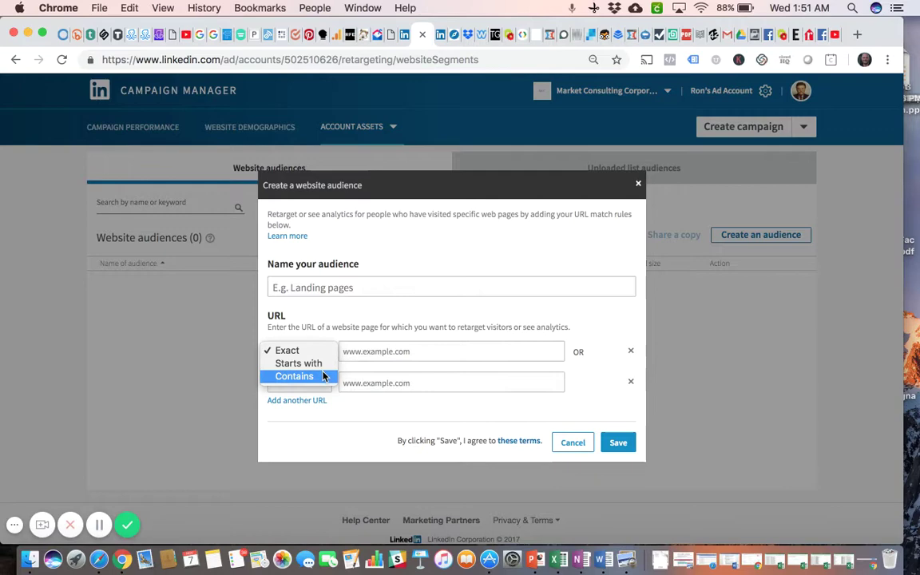
left_click(323, 375)
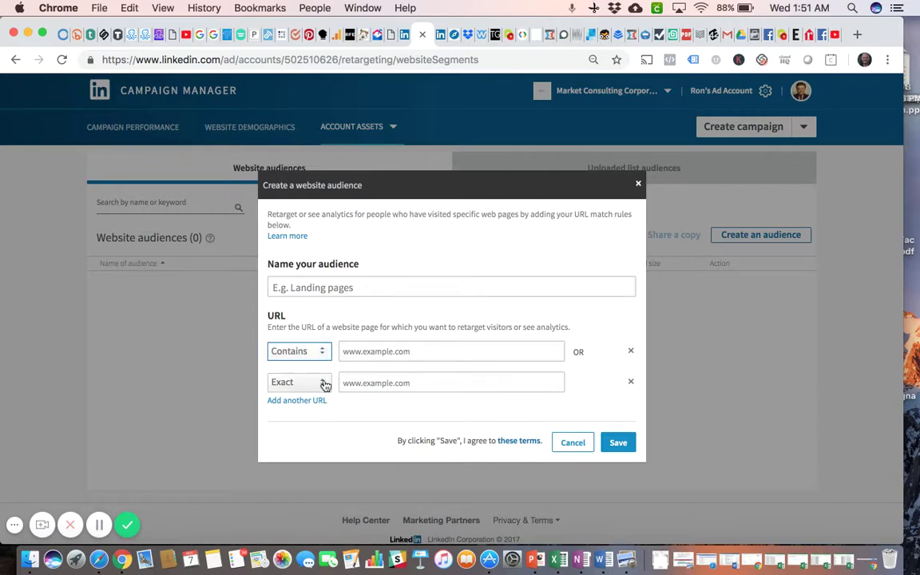
left_click(323, 383)
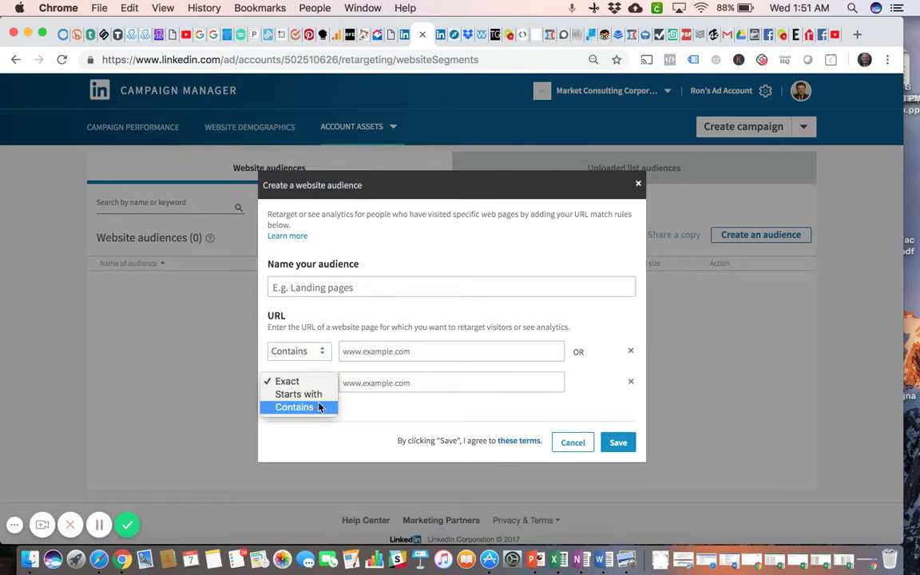
left_click(319, 408)
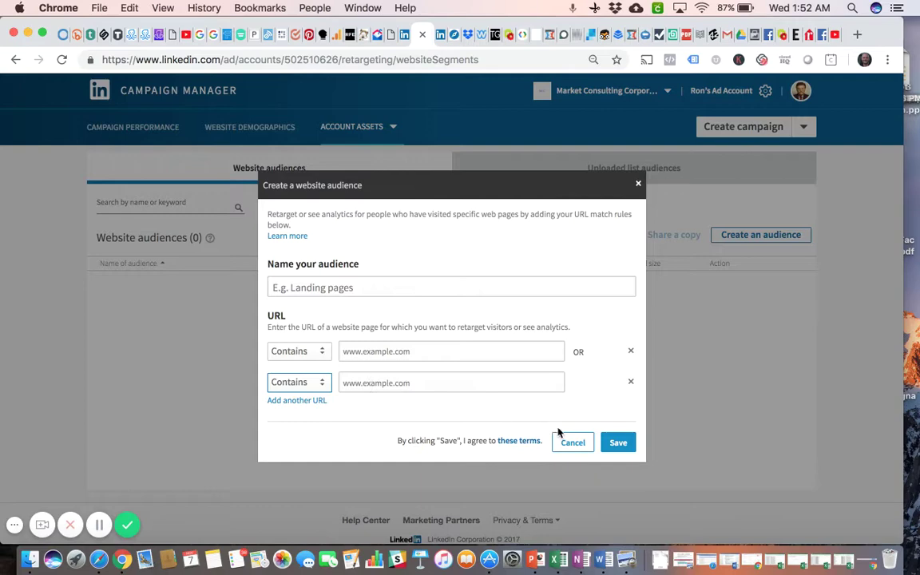
Discard the unsaved website audience and switch to Uploaded list audiences
left_click(567, 445)
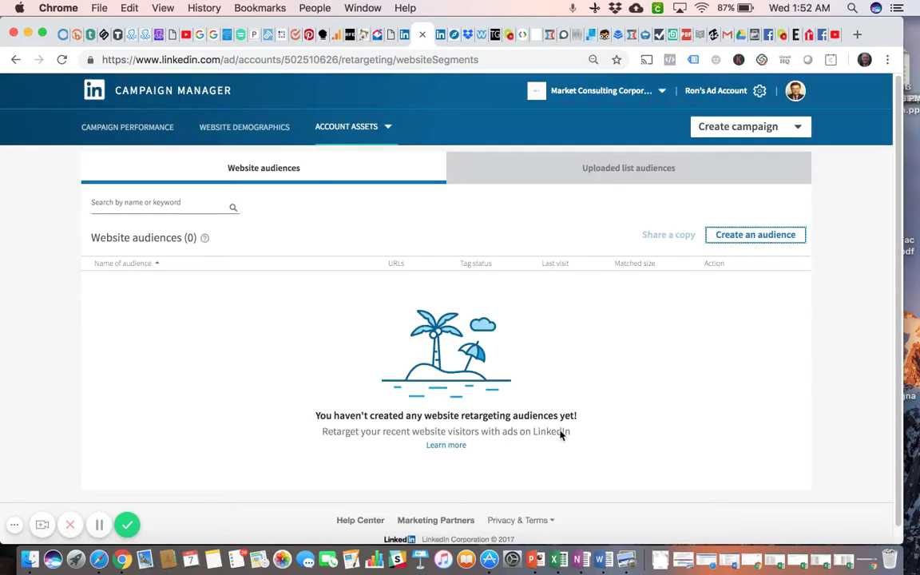
left_click(627, 171)
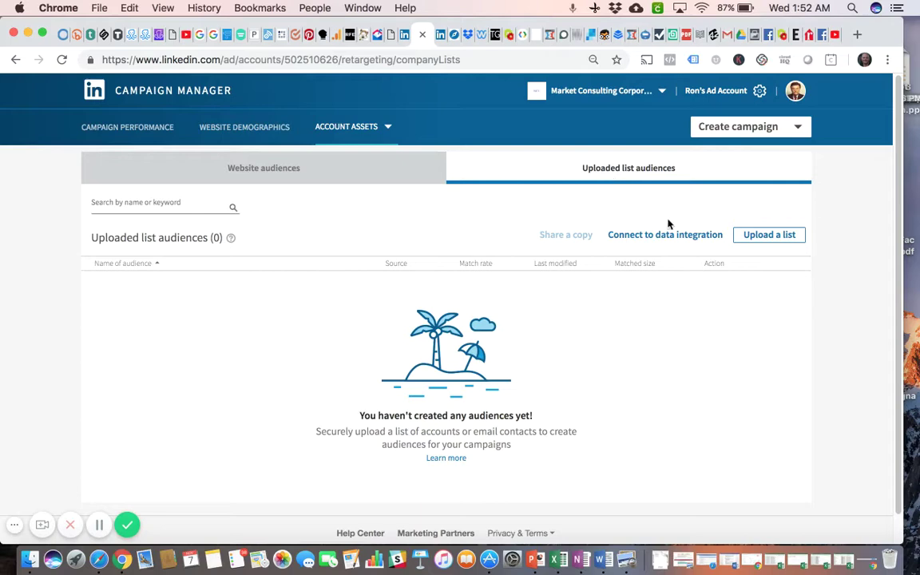
Start a list upload named Lawyers with LinkedIn_Ads_Contact_Targeting_Template (1).csv attached
left_click(765, 237)
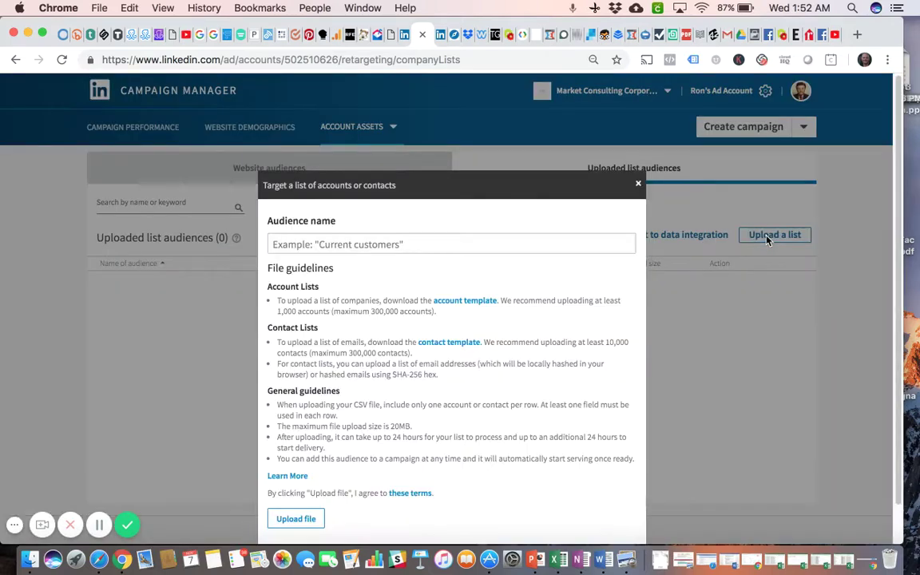
scroll(628, 290, "down", 1)
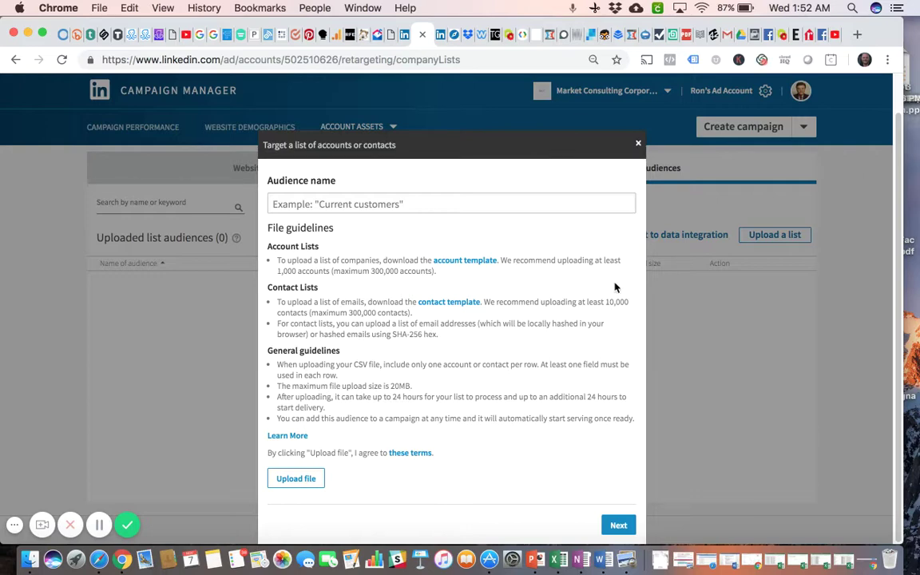
left_click(384, 206)
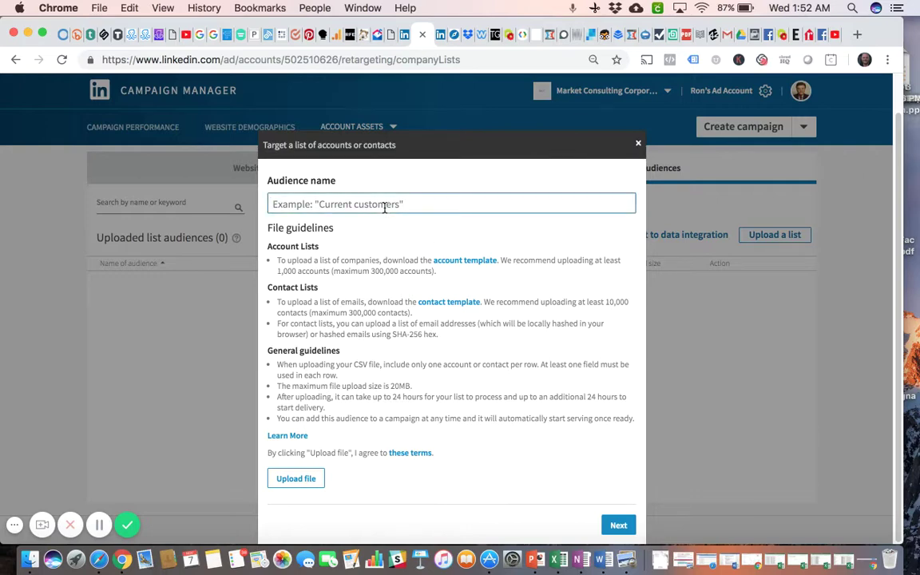
type("Lawyers")
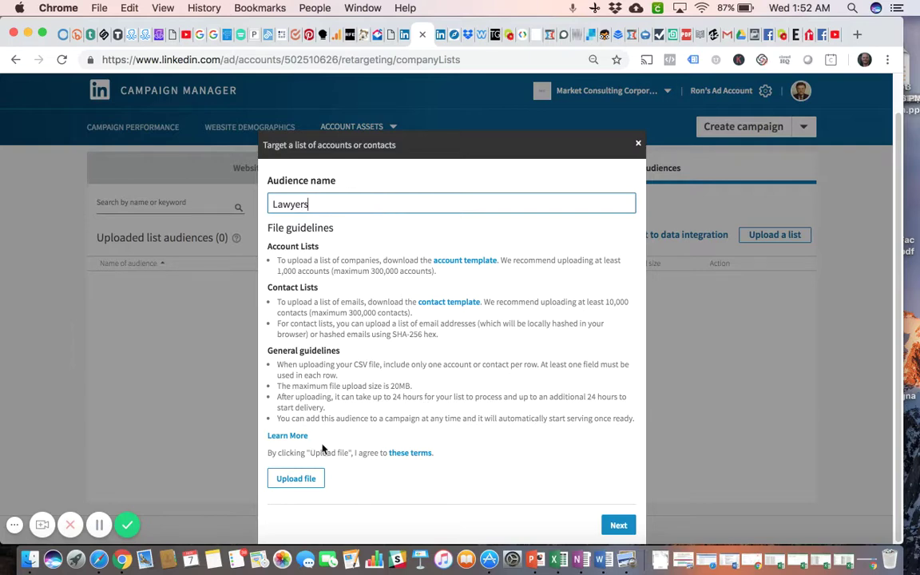
left_click(293, 479)
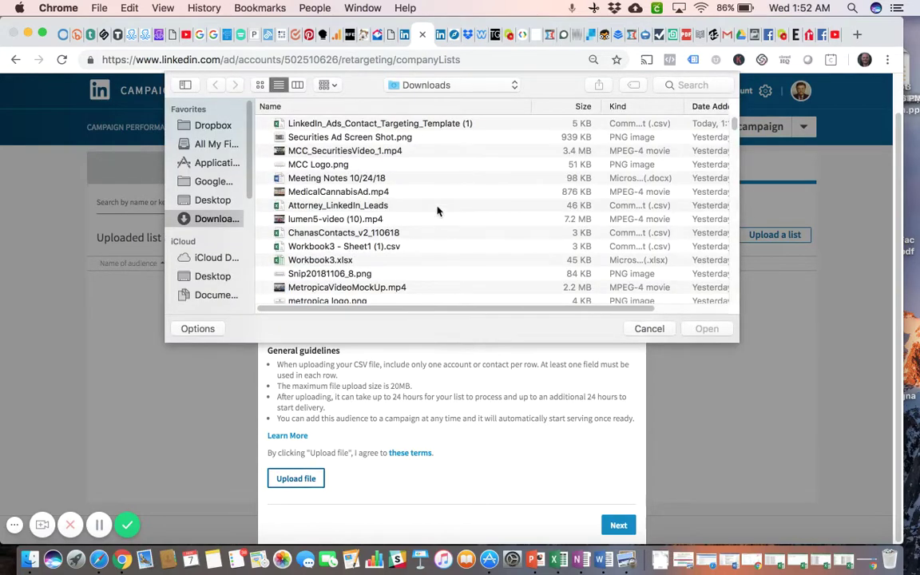
left_click(419, 126)
left_click(706, 328)
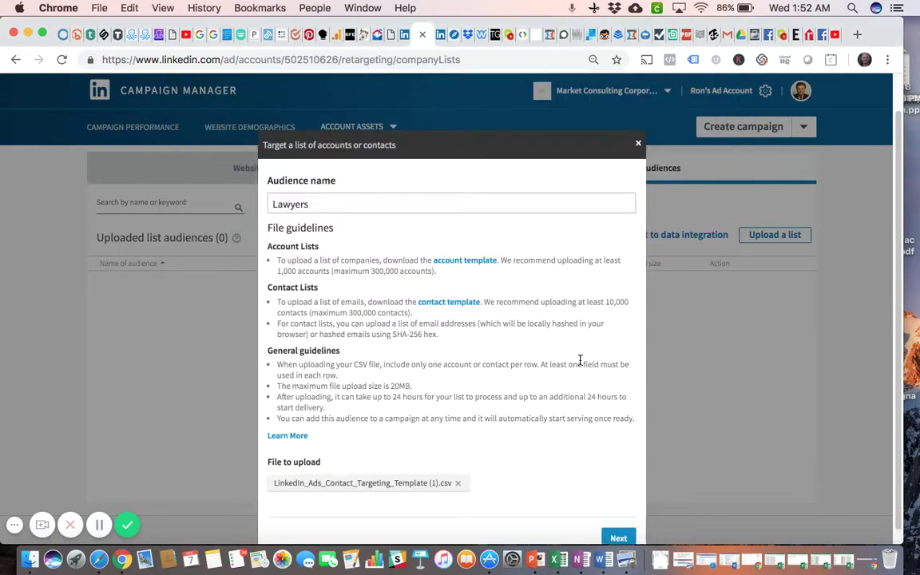
scroll(579, 362, "down", 1)
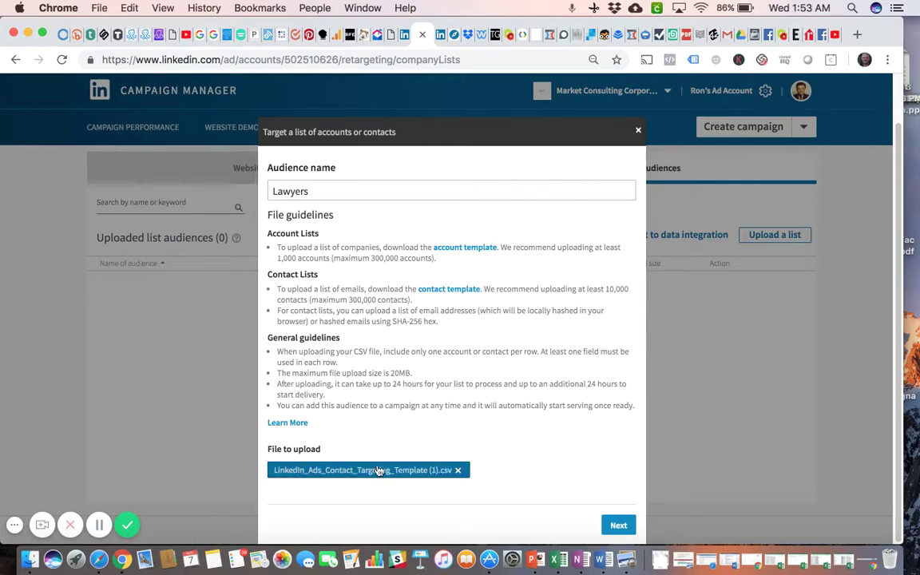
Submit the Lawyers list, which is rejected for having fewer than 300 valid emails
left_click(619, 526)
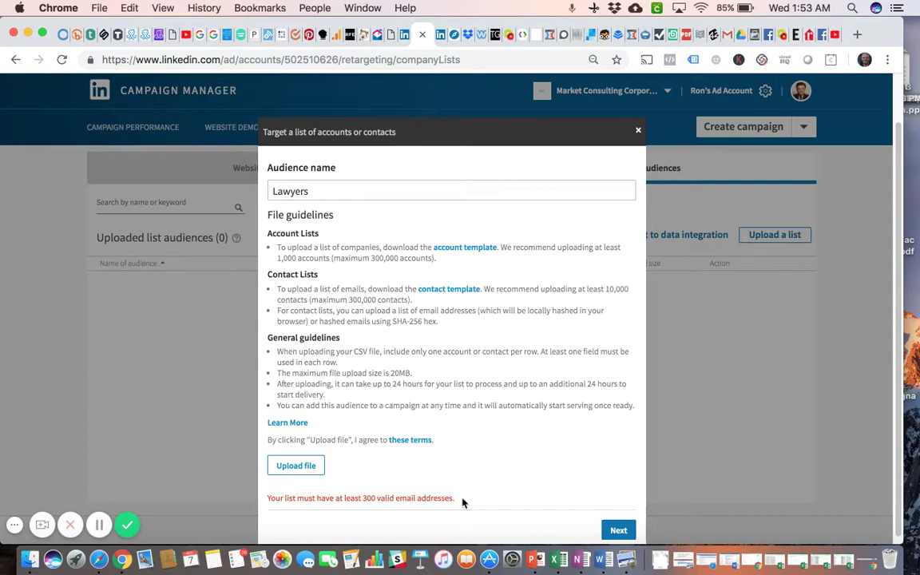
Close the rejected upload dialog and choose Lead Generation Forms under Account Assets
left_click(636, 129)
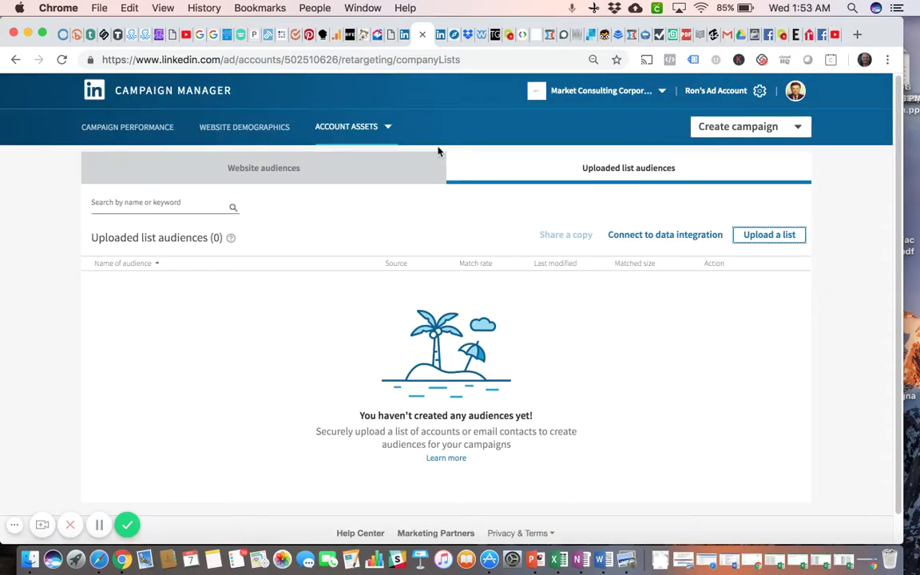
left_click(387, 128)
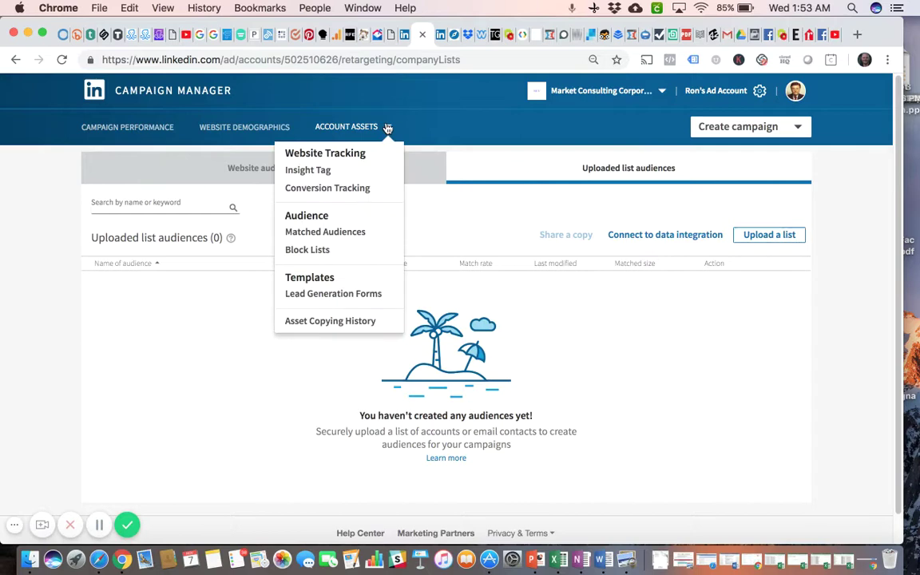
left_click(346, 296)
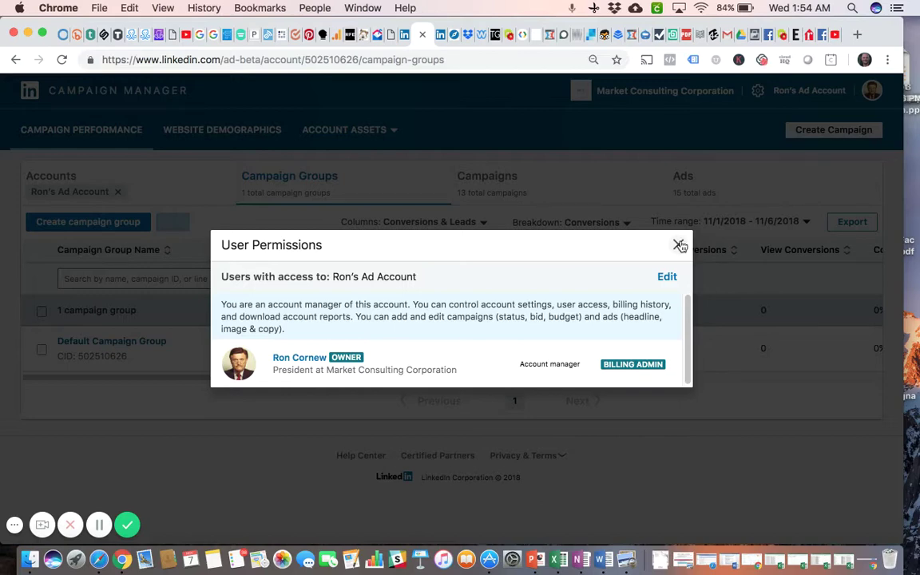
Dismiss User Permissions and browse the 15 ads' status and performance columns
left_click(678, 244)
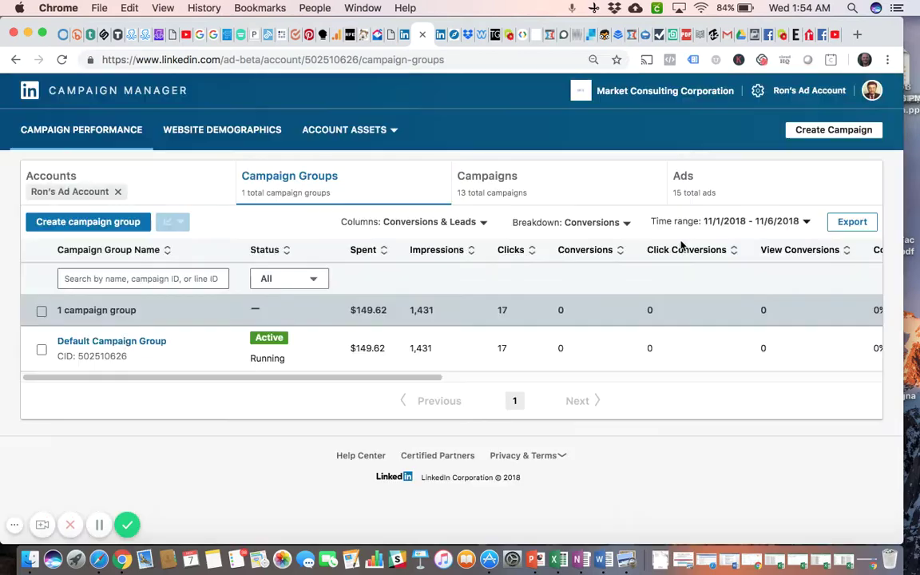
left_click(782, 192)
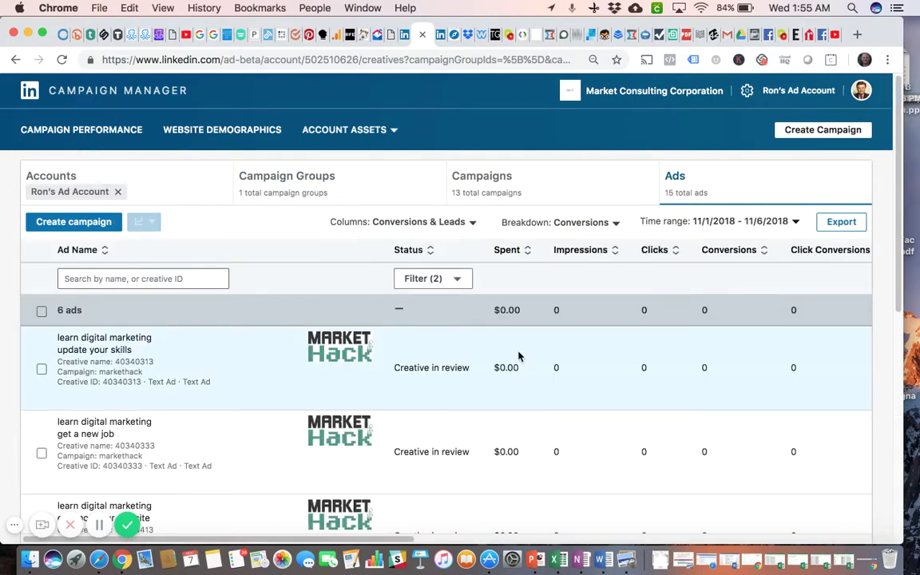
scroll(519, 357, "down", 8)
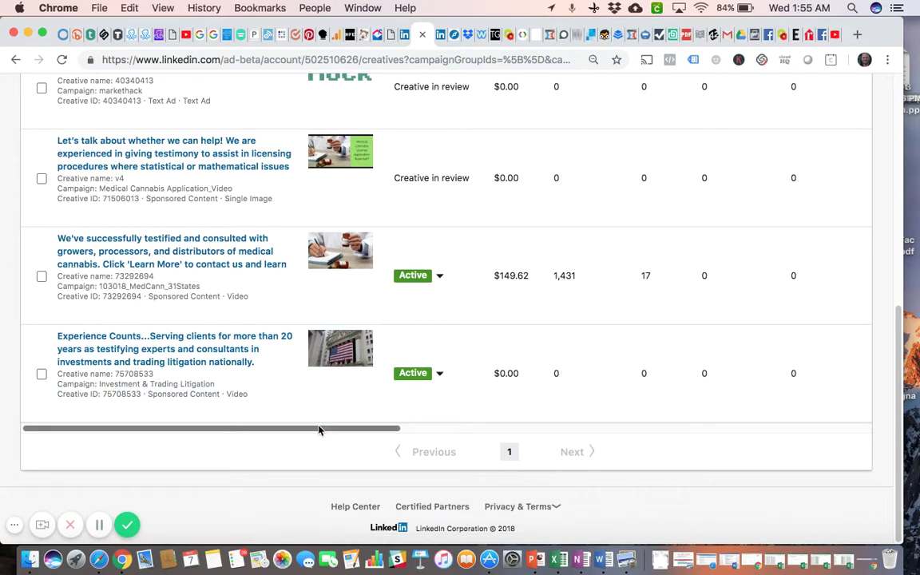
left_click_drag(318, 429, 769, 431)
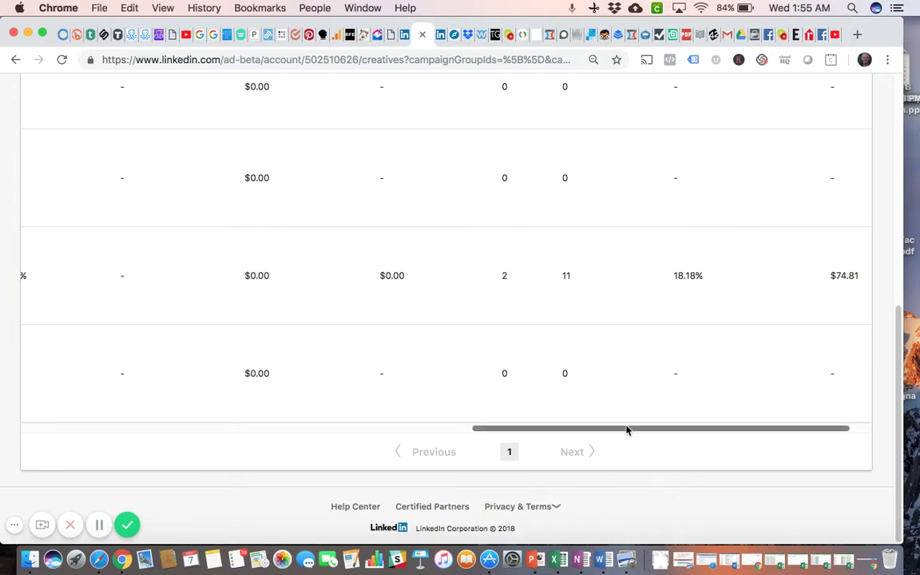
left_click_drag(610, 429, 191, 414)
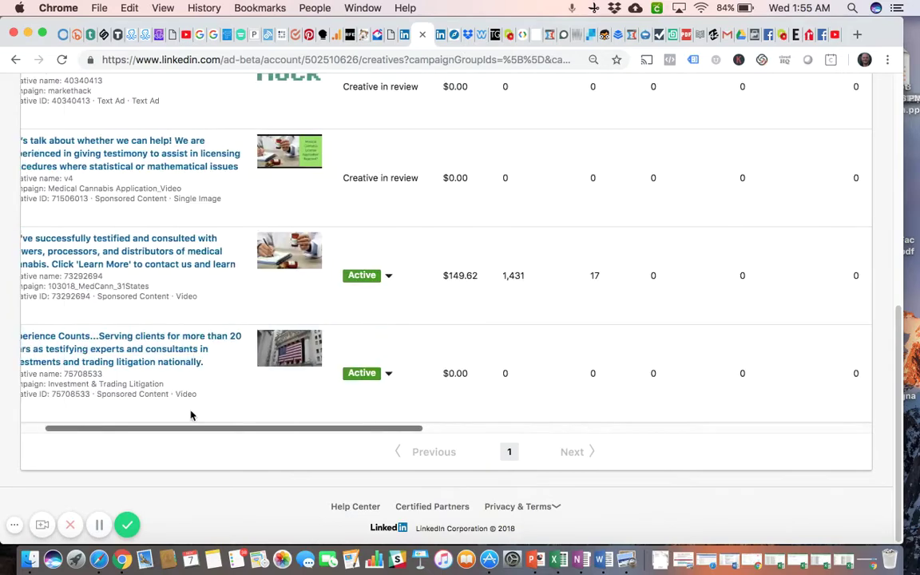
scroll(382, 333, "up", 5)
scroll(382, 333, "up", 3)
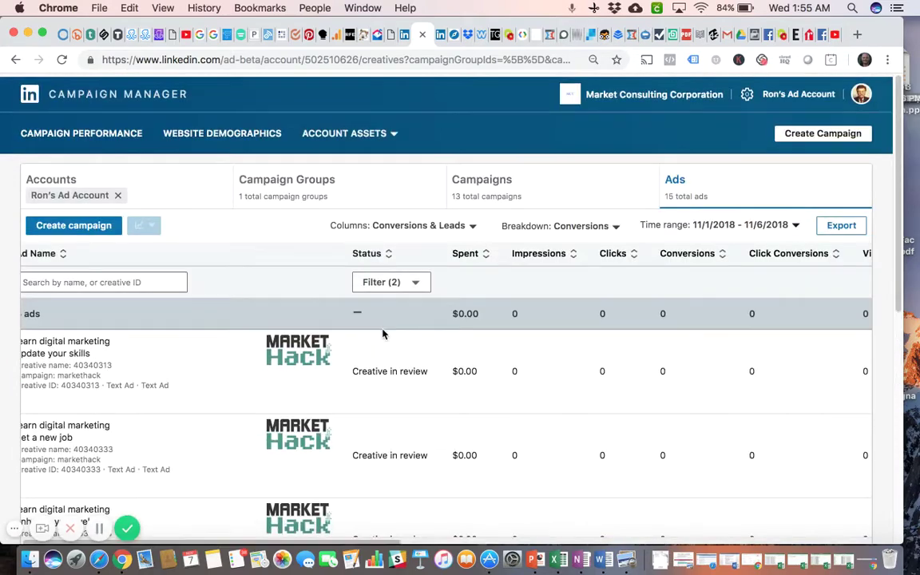
Open Lead Gen Forms and download MedicalCannForm's 3 leads as a CSV
left_click(394, 134)
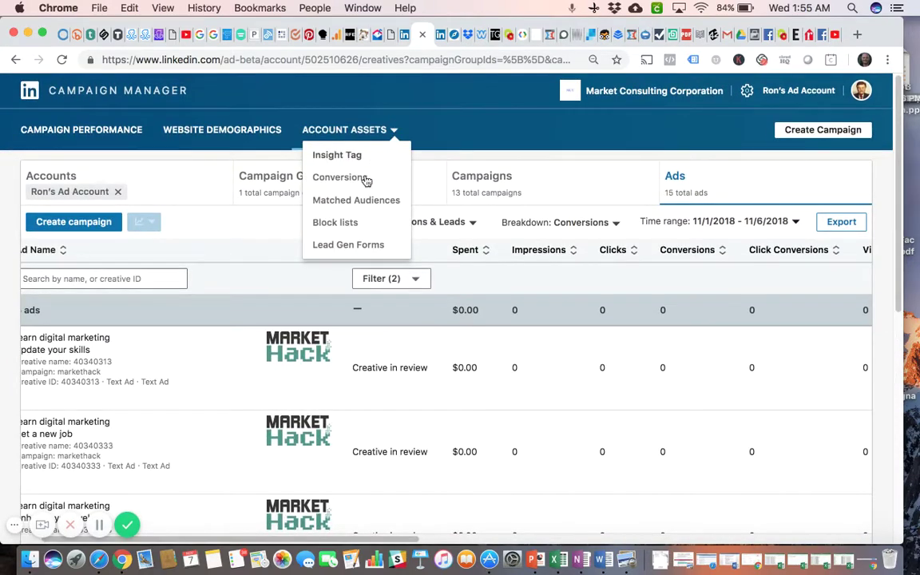
left_click(348, 246)
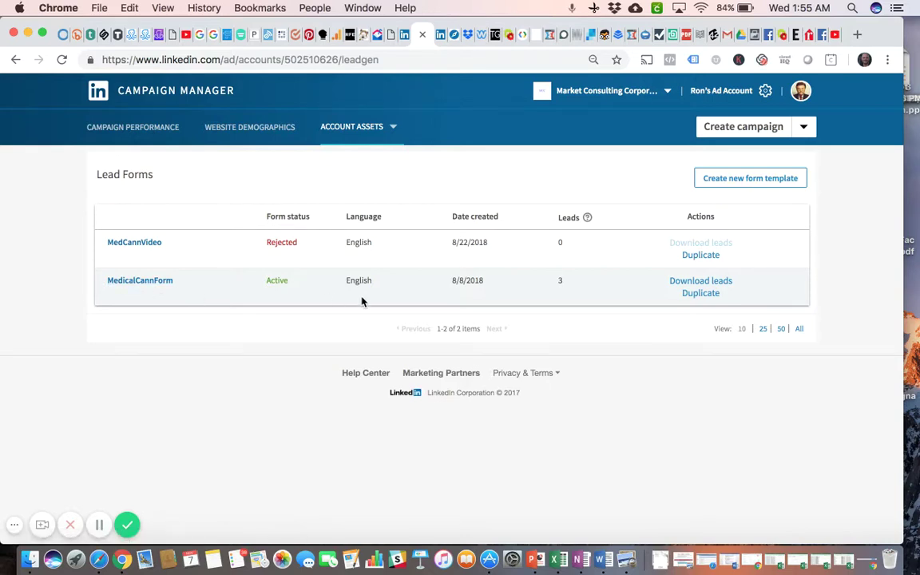
left_click(686, 285)
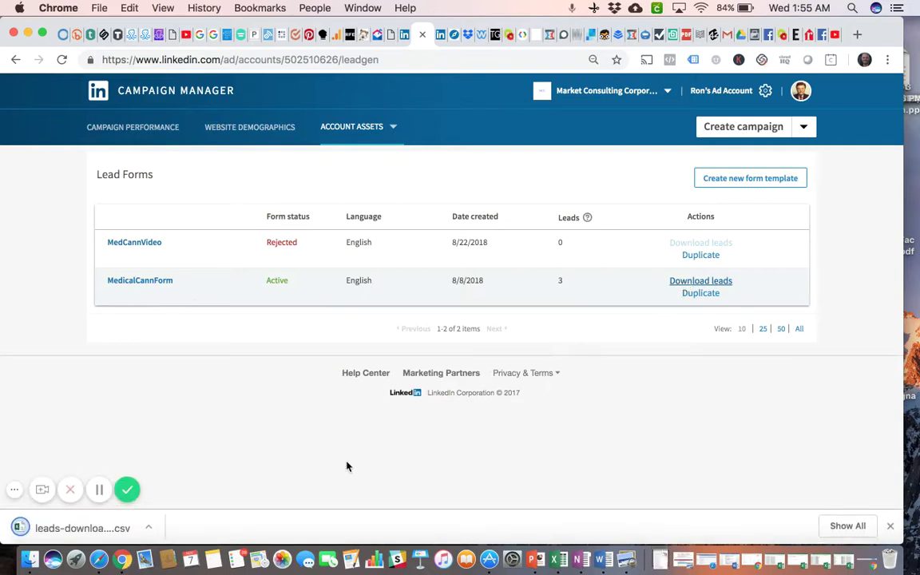
Open the leads CSV in Excel, autofit columns L, M and N, then close without saving
left_click(70, 527)
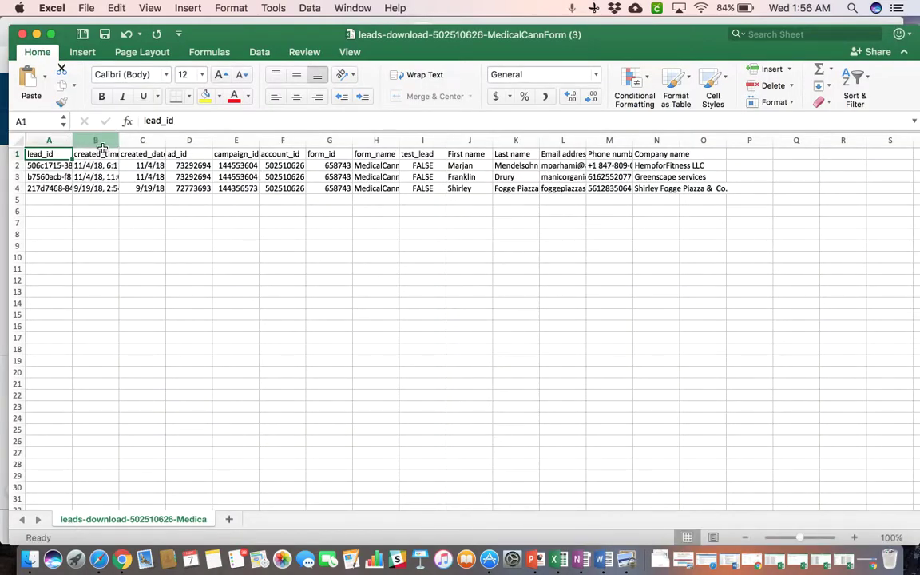
double_click(586, 139)
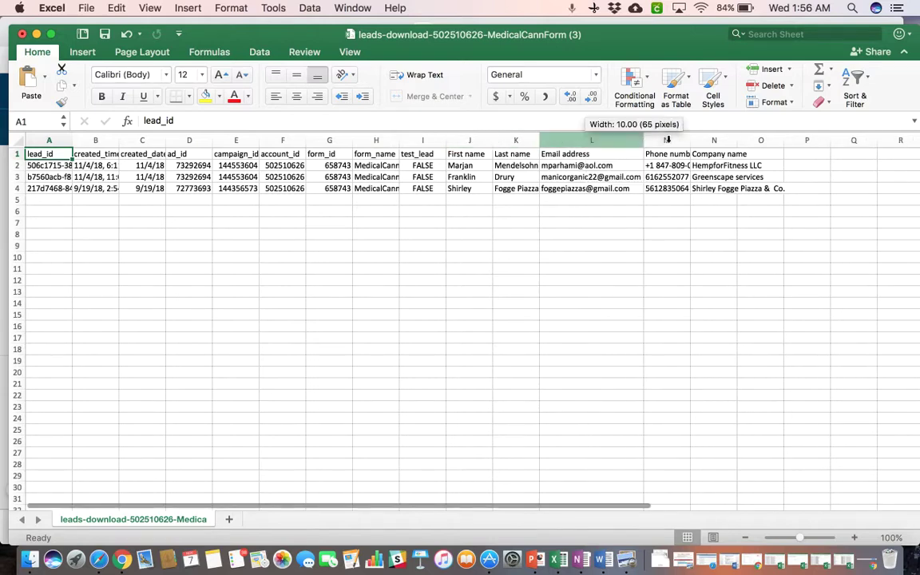
double_click(692, 139)
double_click(755, 139)
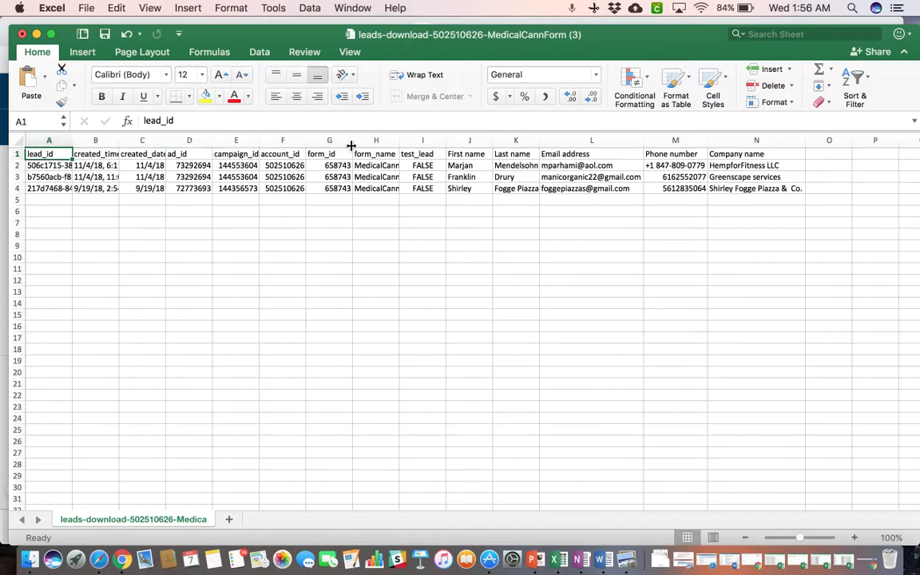
left_click(23, 36)
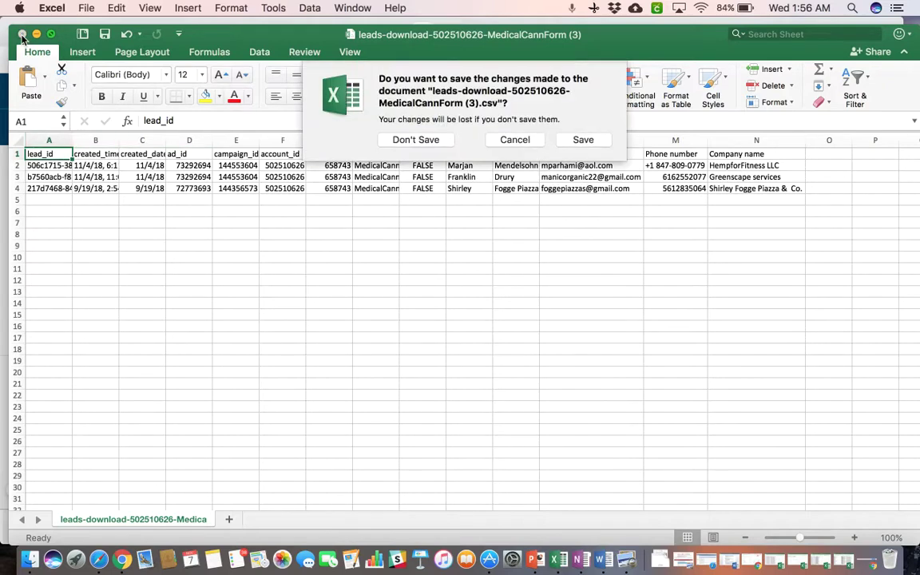
left_click(419, 141)
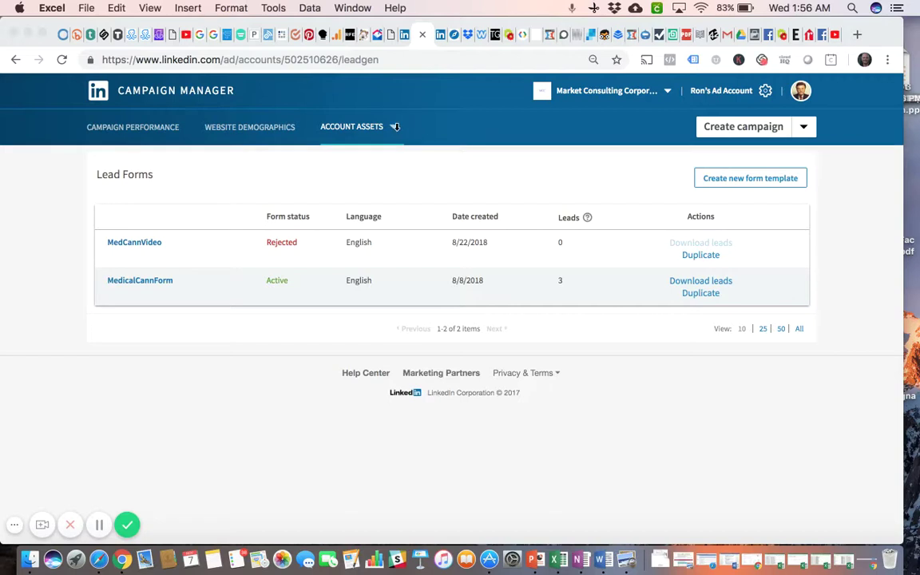
left_click(468, 166)
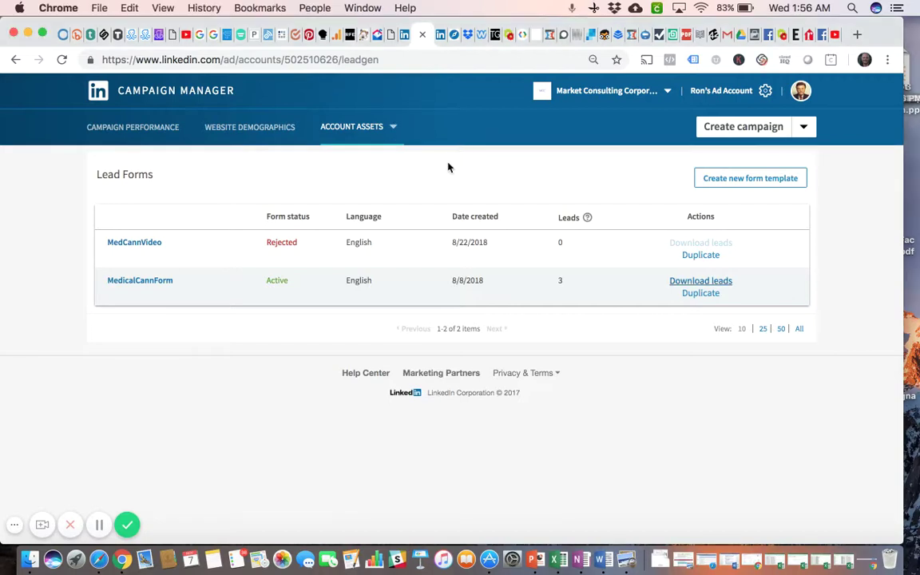
left_click(392, 133)
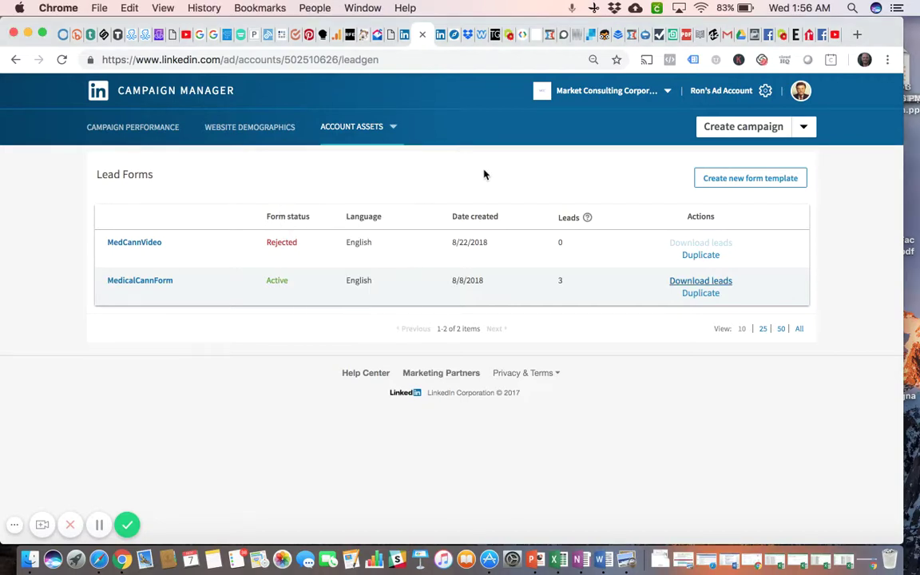